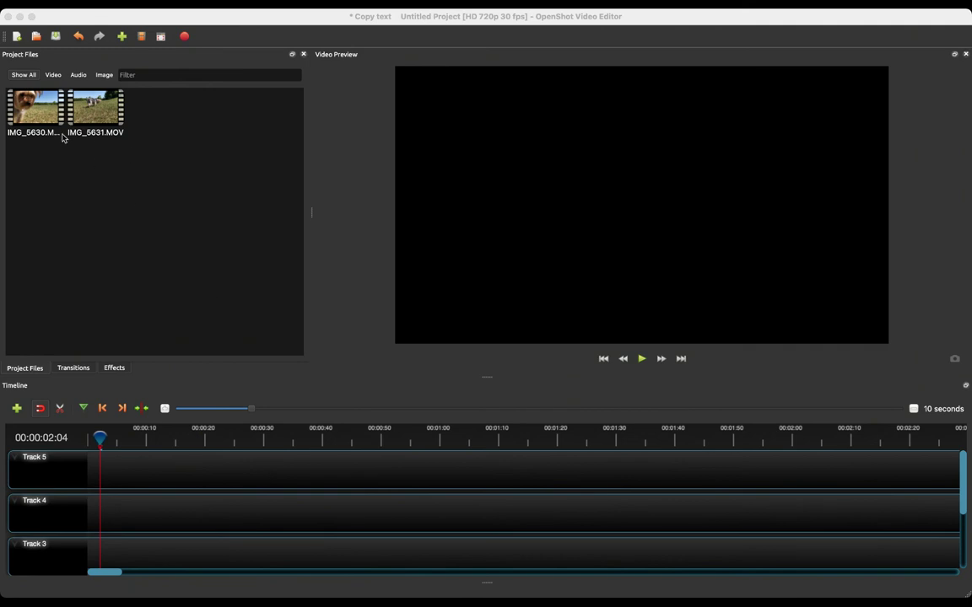
# - Drop the IMG_5630.MOV dog video from Project Files at 0:00 on Track 5
pyautogui.click(38, 107)
pyautogui.moveTo(112, 342); pyautogui.dragTo(103, 476)
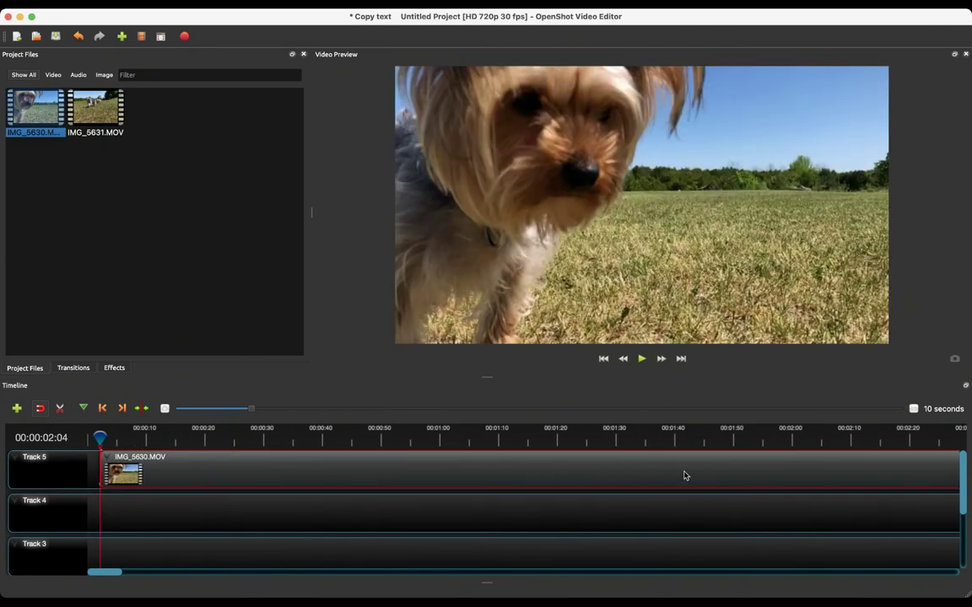
pyautogui.moveTo(98, 576)
pyautogui.mouseDown()
pyautogui.moveTo(168, 580)
pyautogui.moveTo(98, 577)
pyautogui.mouseUp()
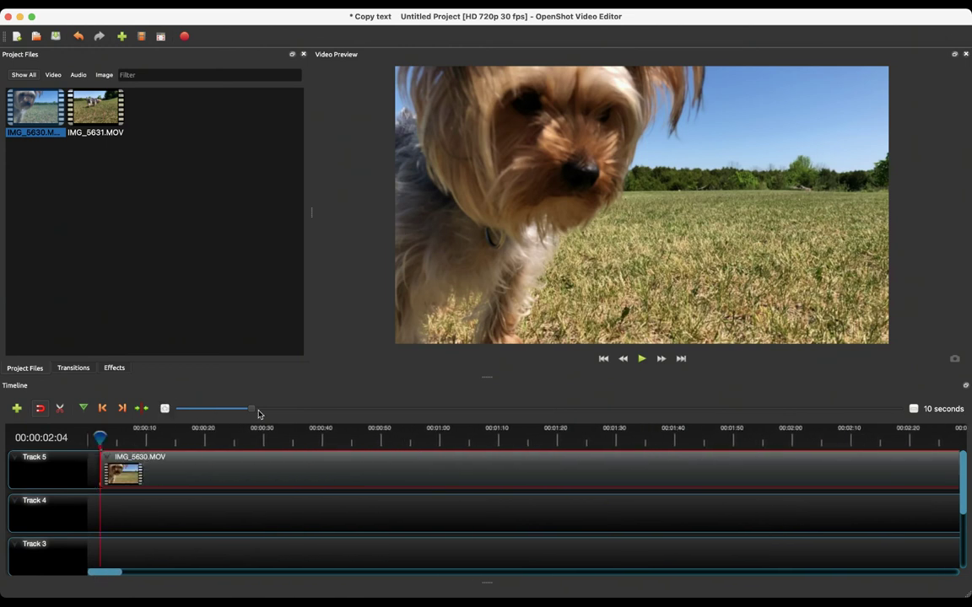
# - Step the timeline zoom down to 1-second intervals, then widen it to 30 seconds
pyautogui.click(230, 412)
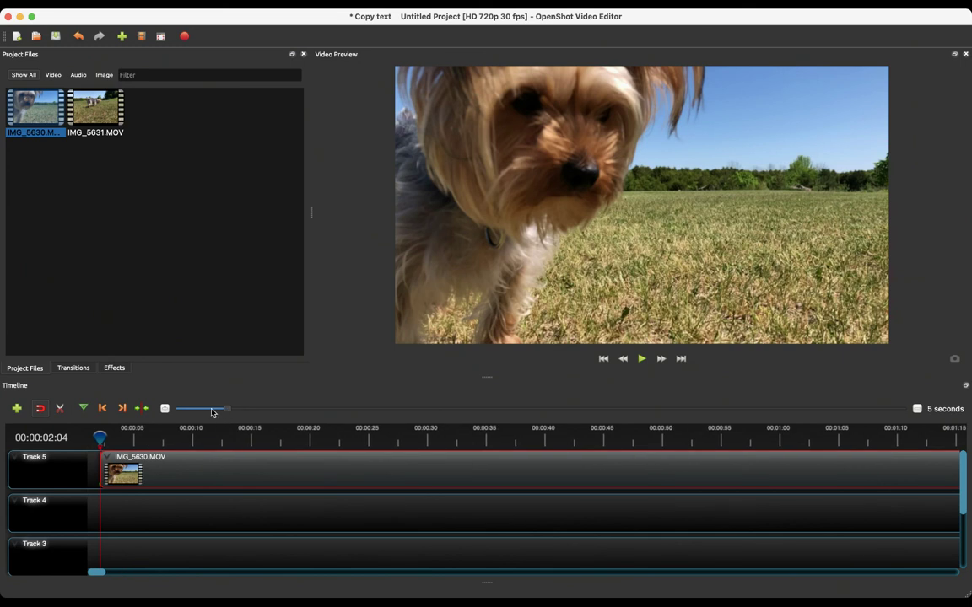
pyautogui.click(211, 412)
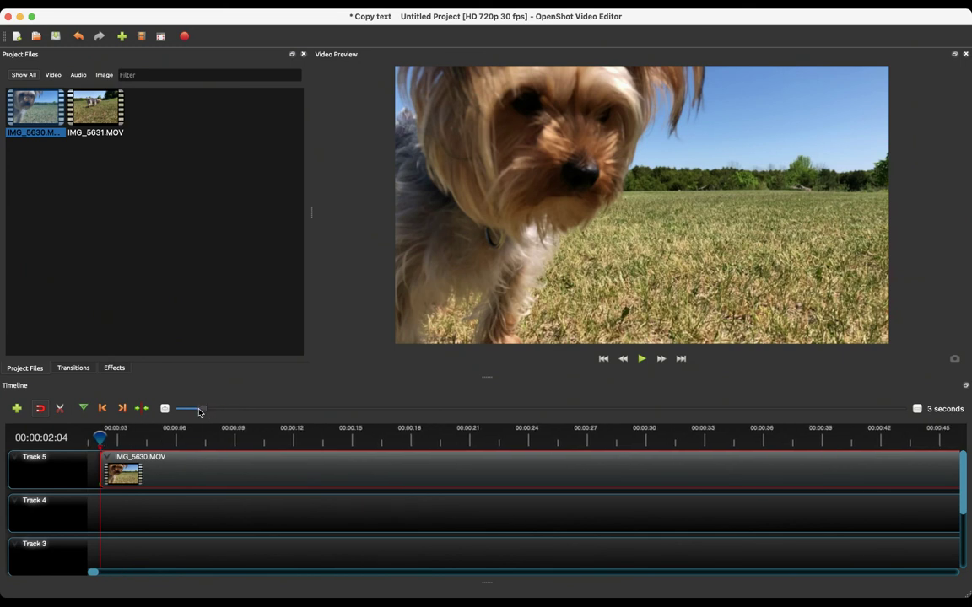
pyautogui.click(188, 412)
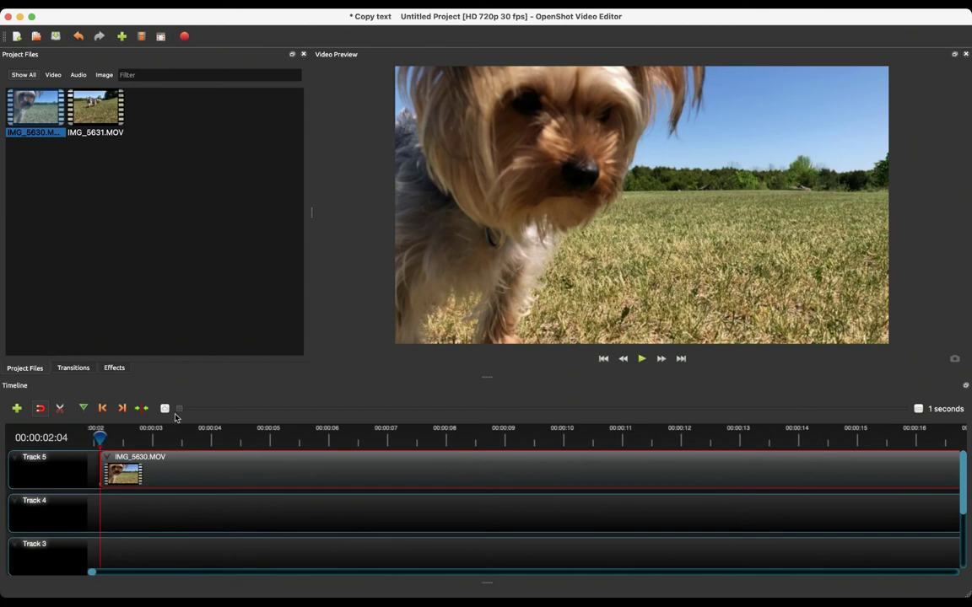
pyautogui.moveTo(190, 411); pyautogui.dragTo(320, 412)
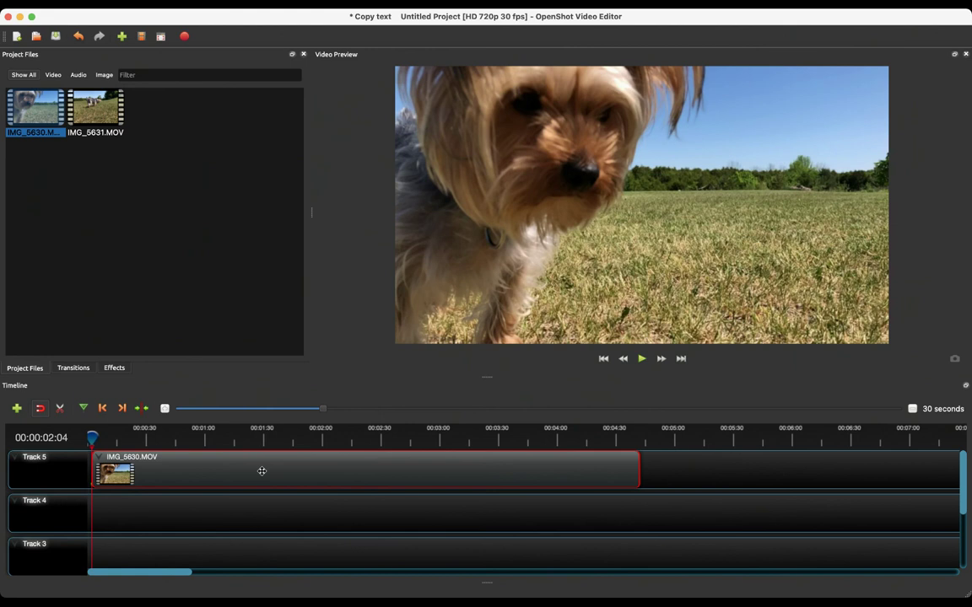
# - Play IMG_5630.MOV in the Video Preview and pause it at 00:00:07:17
pyautogui.click(641, 359)
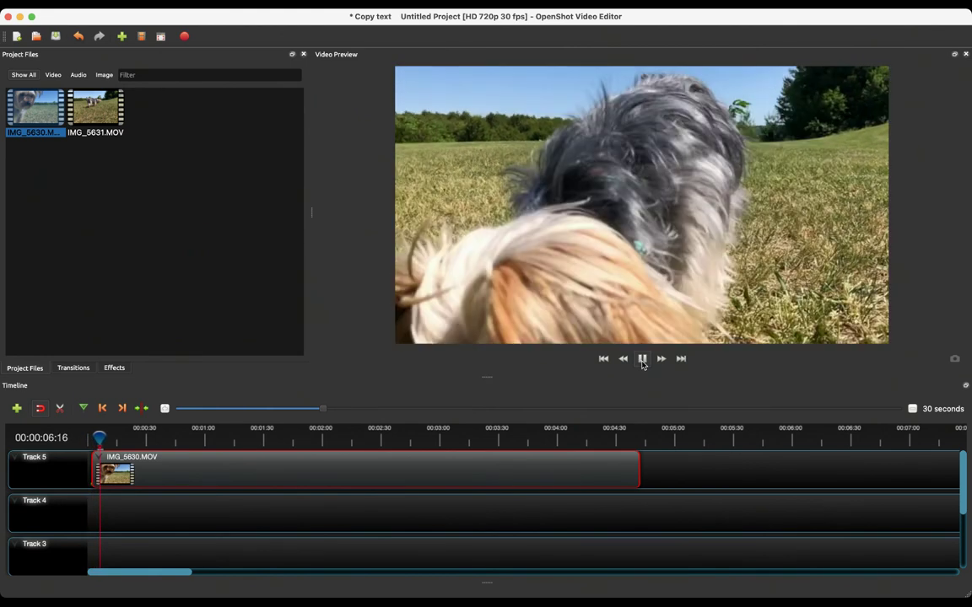
pyautogui.click(641, 358)
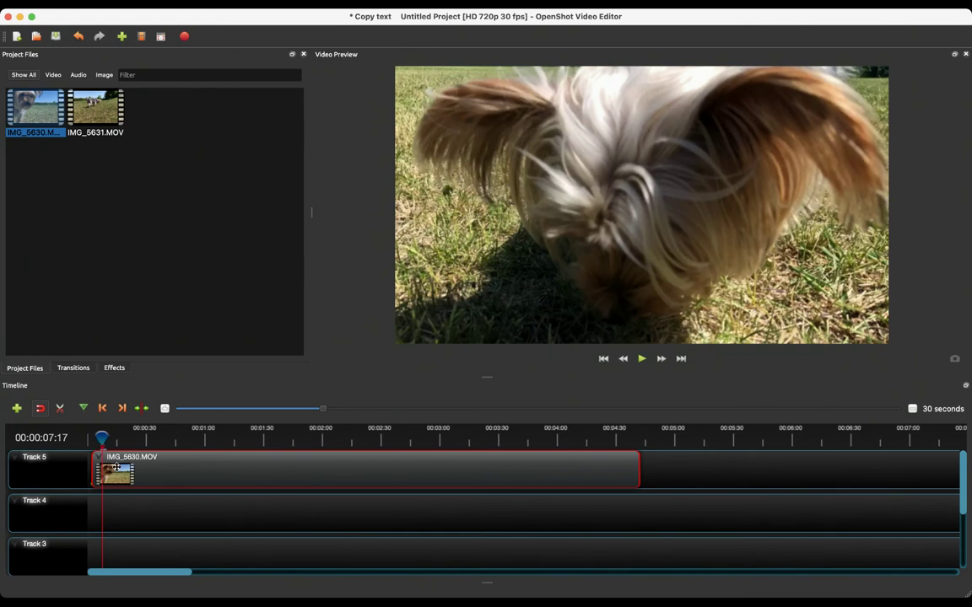
# - Razor-cut the dog clip at 00:00:07:17 and slide the second piece about a minute right
pyautogui.click(60, 412)
pyautogui.click(104, 462)
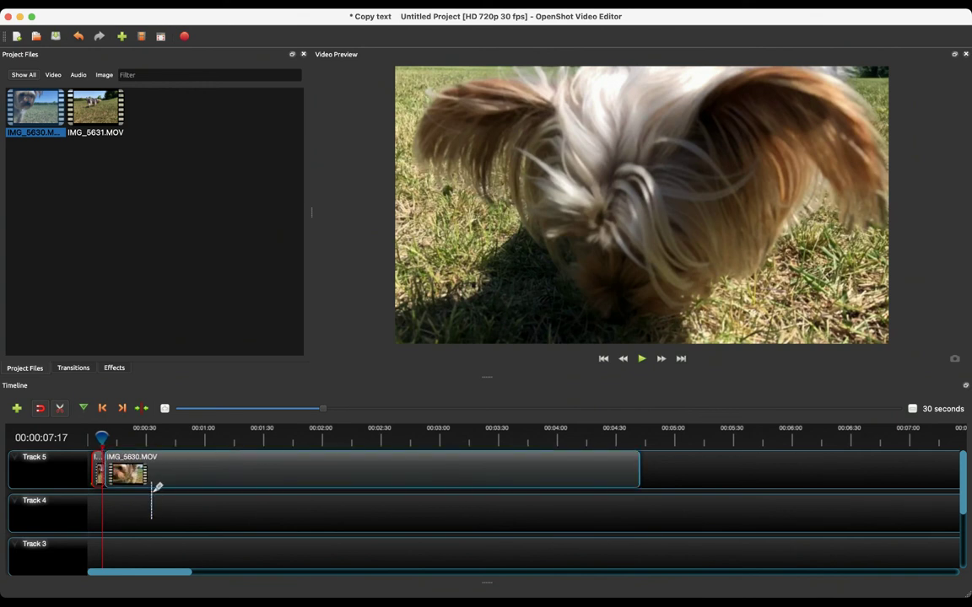
pyautogui.click(60, 409)
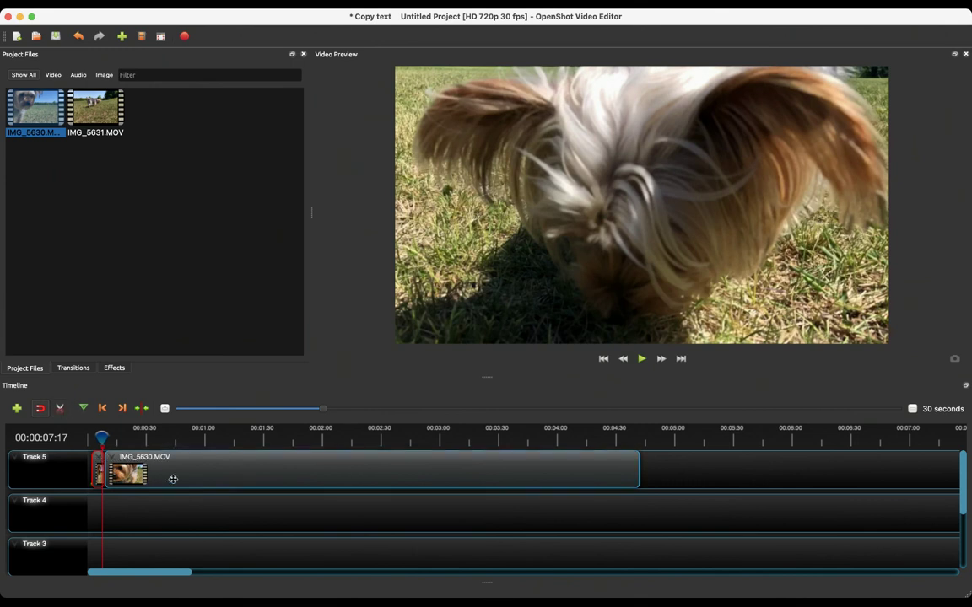
pyautogui.moveTo(174, 477); pyautogui.dragTo(288, 474)
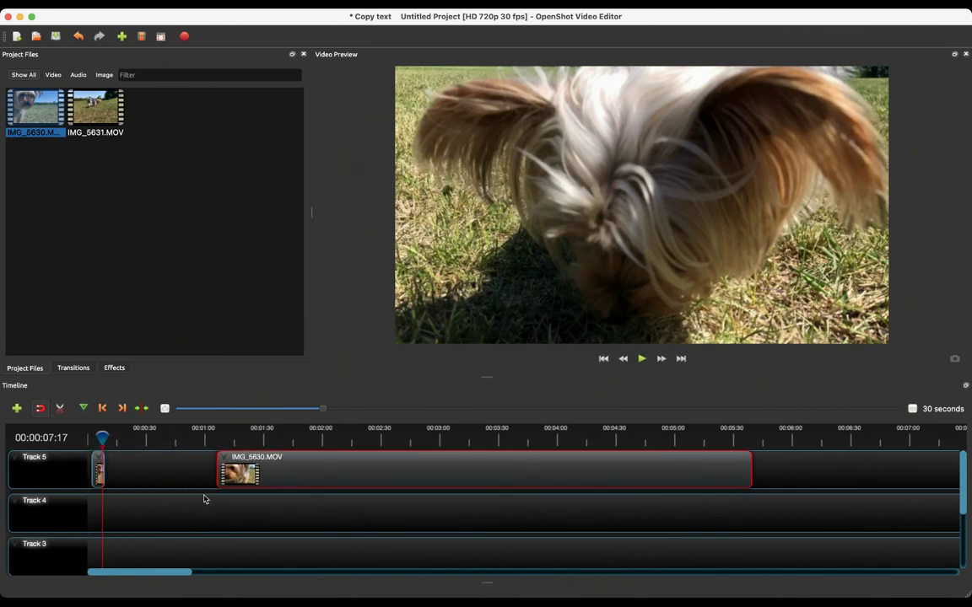
pyautogui.click(98, 438)
# - Play the split clips from 00:00:04:25, check the gap at 00:00:58:16, then return to 00:00:02:04
pyautogui.click(96, 438)
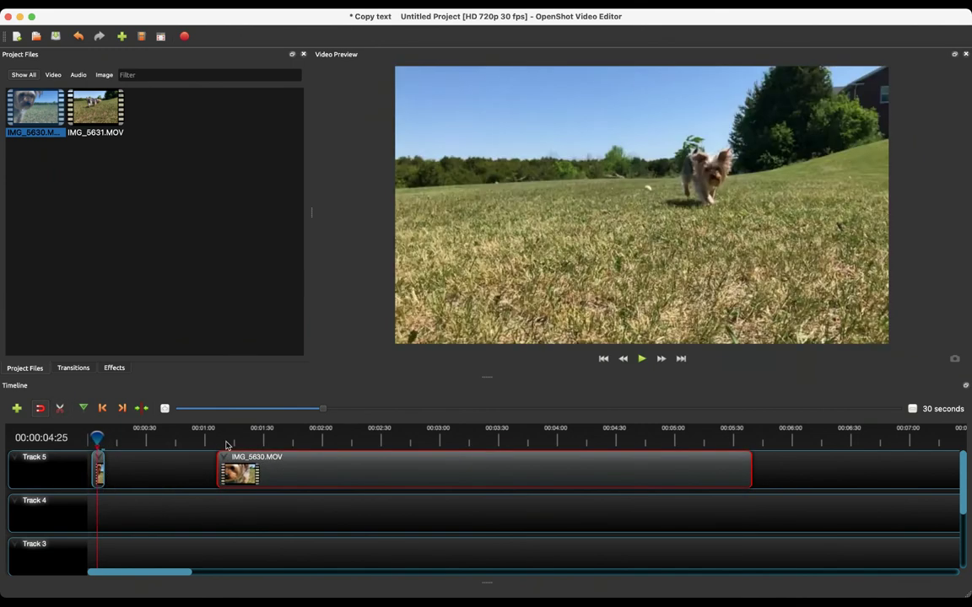
pyautogui.click(641, 359)
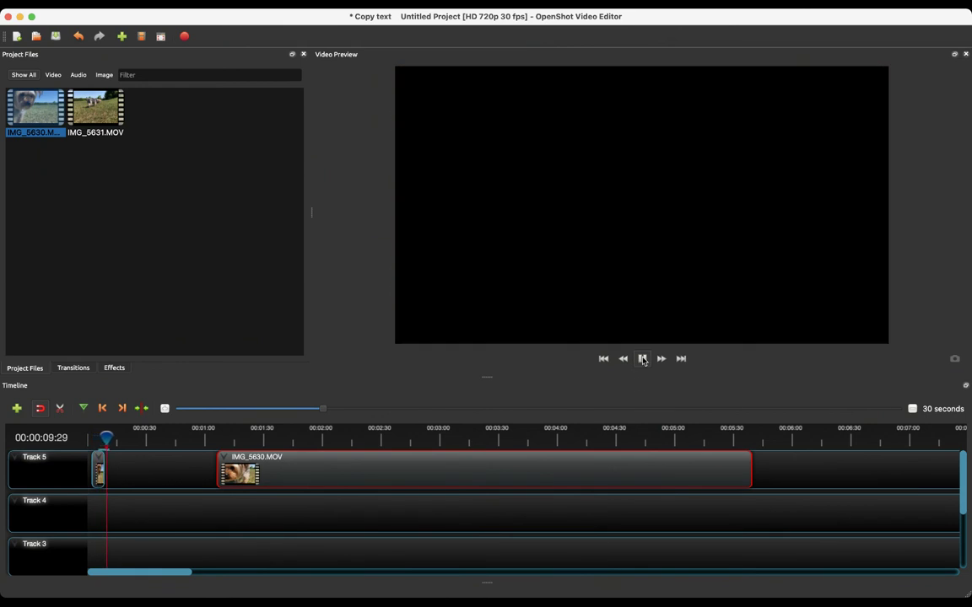
pyautogui.click(642, 361)
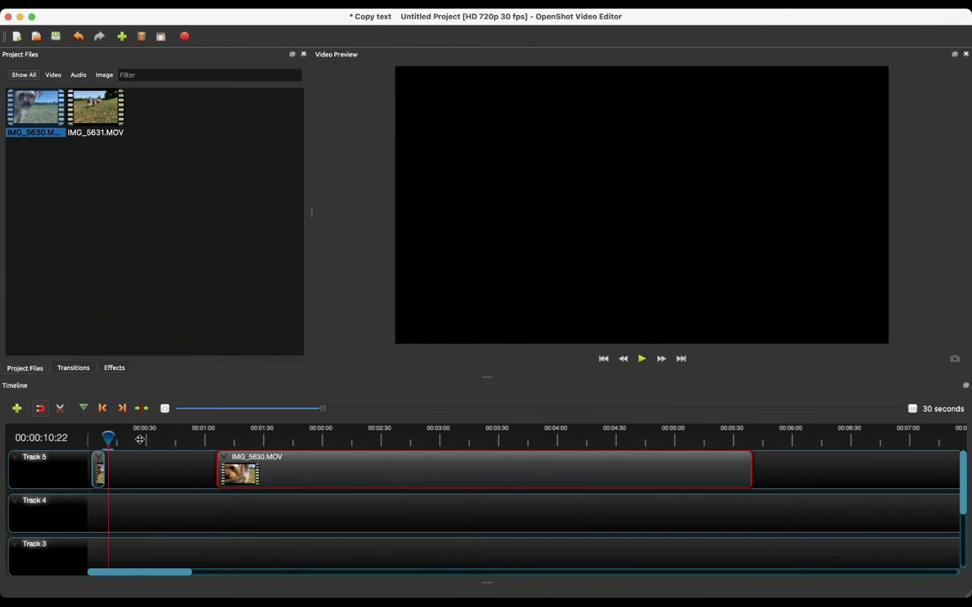
pyautogui.moveTo(140, 439); pyautogui.dragTo(202, 439)
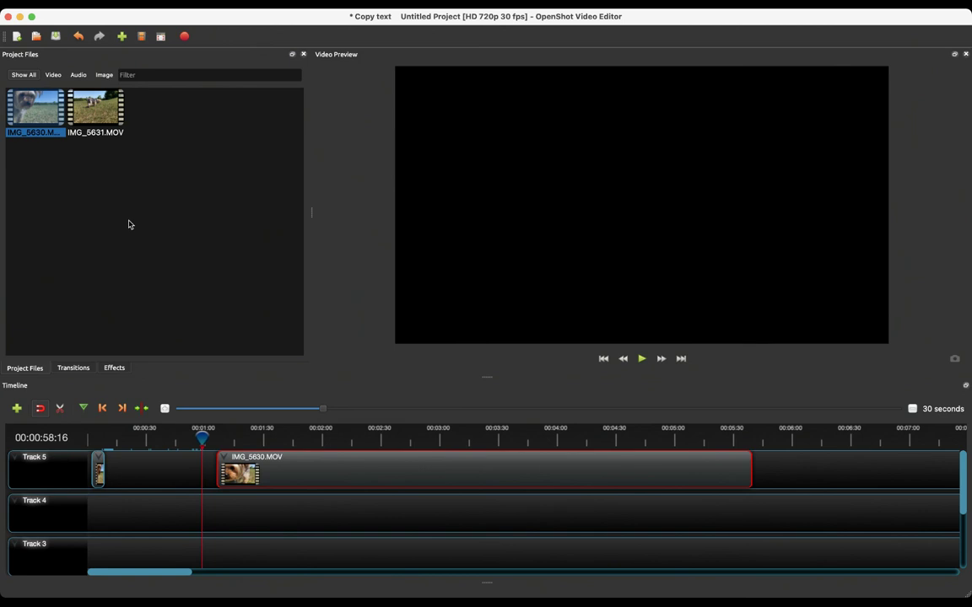
pyautogui.moveTo(202, 437); pyautogui.dragTo(113, 462)
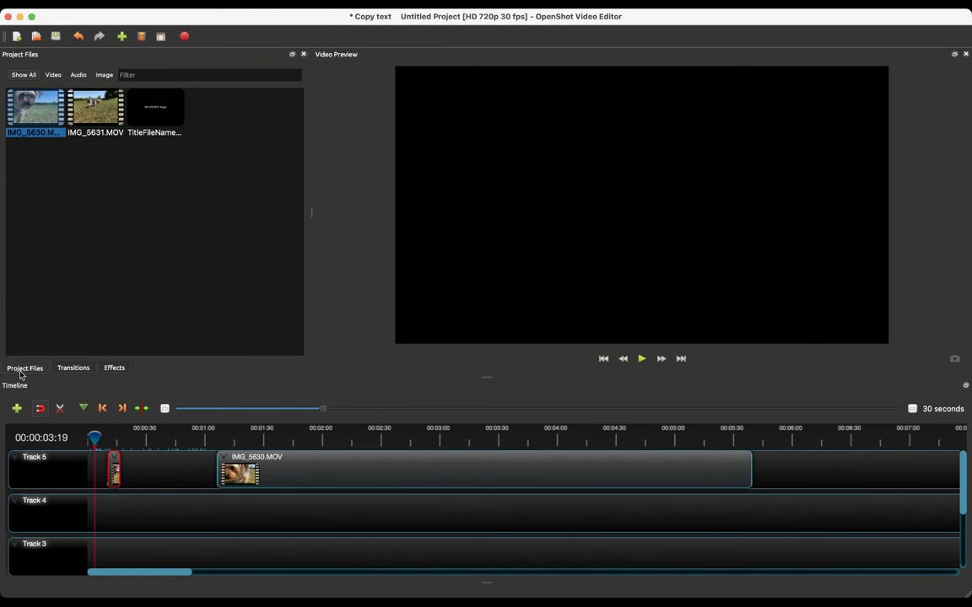
# - Place the MY PUPPY Step1 title file at the start of Track 5
pyautogui.click(156, 116)
pyautogui.moveTo(99, 431); pyautogui.dragTo(91, 475)
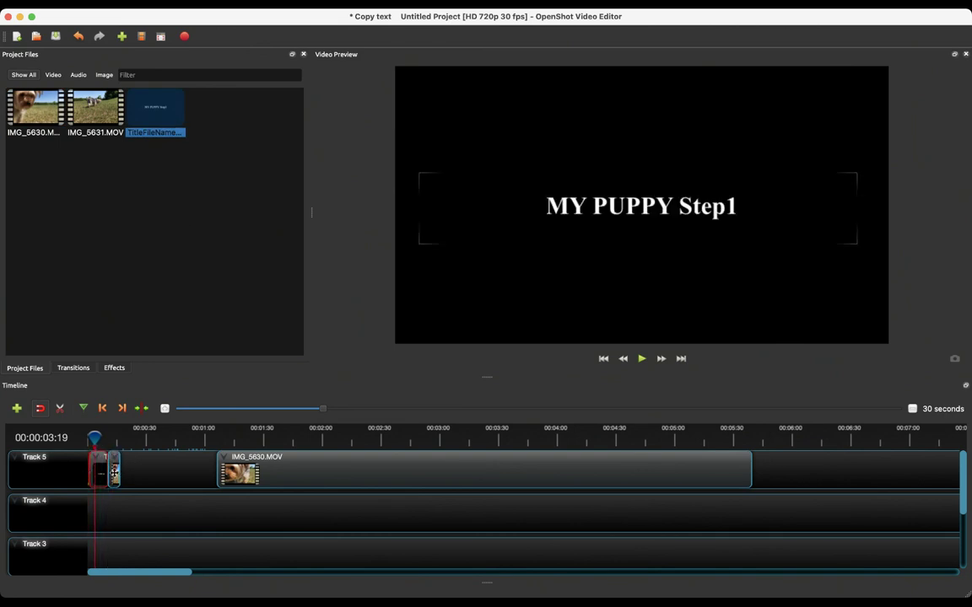
pyautogui.moveTo(93, 436); pyautogui.dragTo(90, 436)
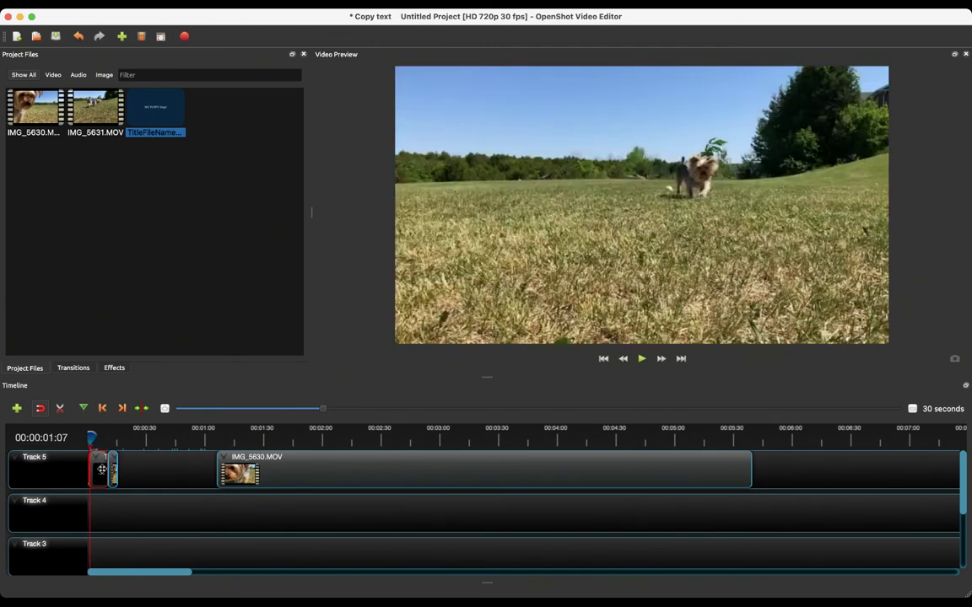
# - Snap the short dog clip right after the title and play the project
pyautogui.moveTo(112, 464); pyautogui.dragTo(162, 465)
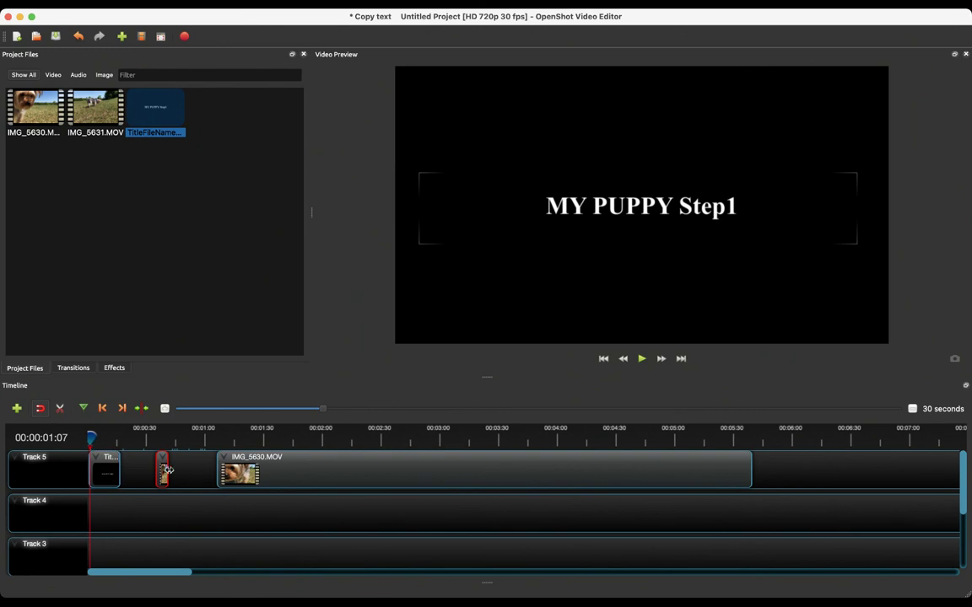
pyautogui.moveTo(162, 466); pyautogui.dragTo(128, 466)
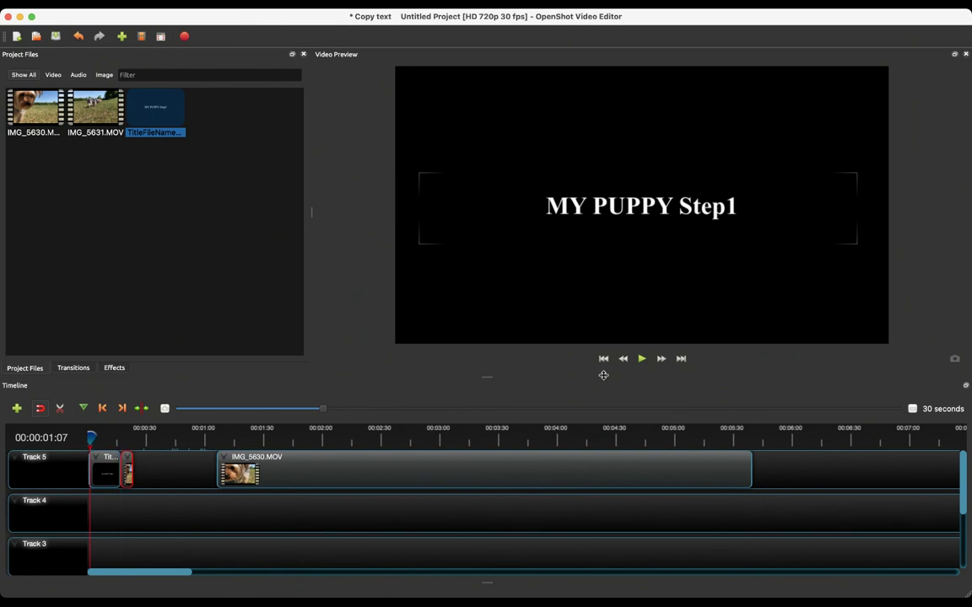
pyautogui.click(642, 359)
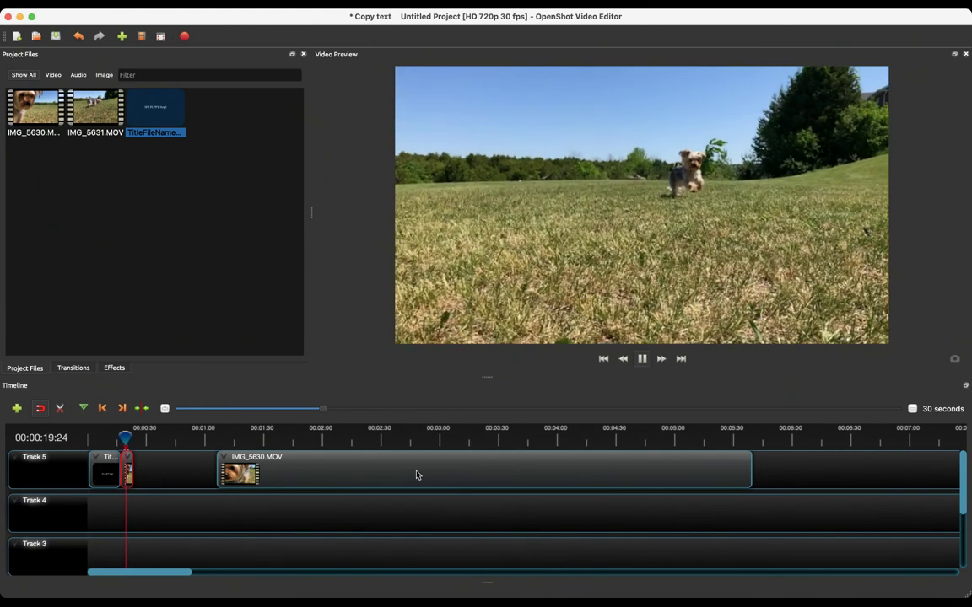
# - Pause playback, then move the playhead to about 00:01:33 in the long dog piece
pyautogui.press('space')
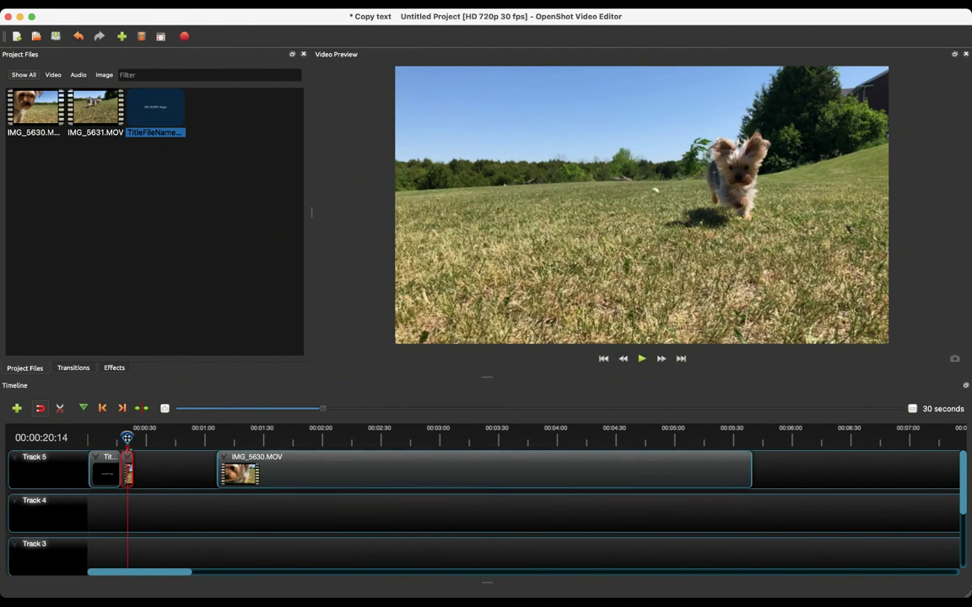
pyautogui.moveTo(126, 438); pyautogui.dragTo(269, 438)
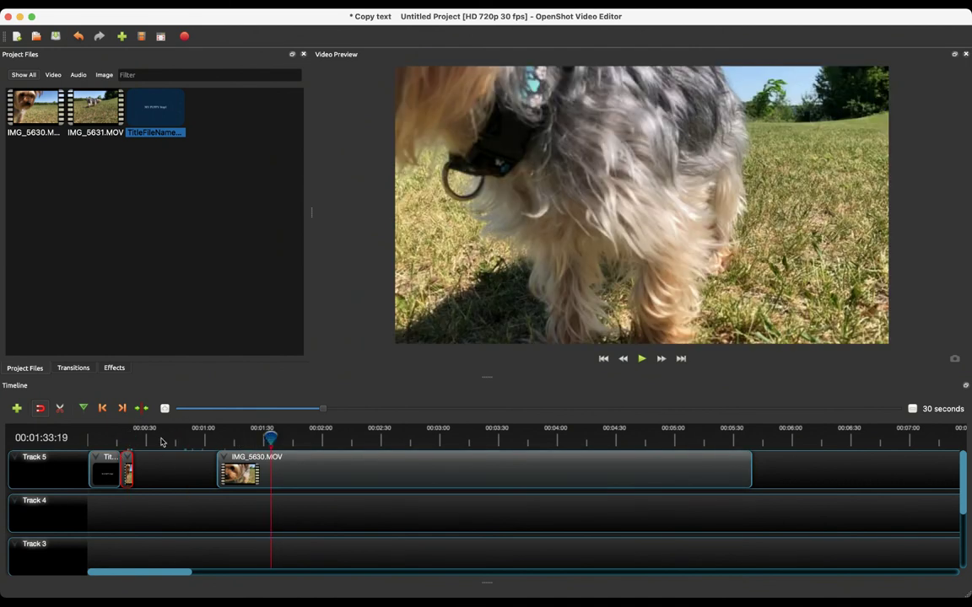
# - Razor-cut the long IMG_5630.MOV piece at about 1:33 and 2:03, then select the first part
pyautogui.click(59, 408)
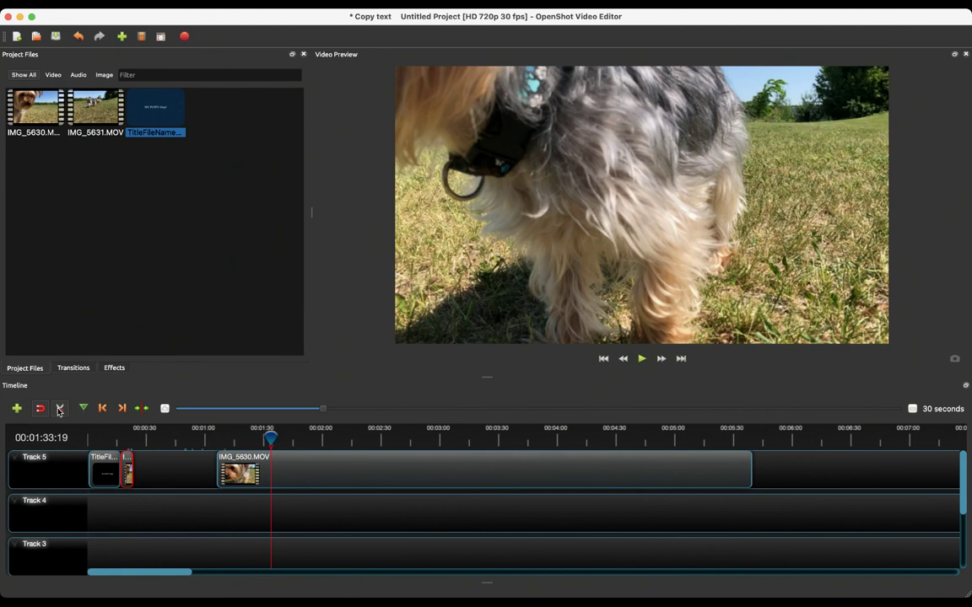
pyautogui.click(261, 460)
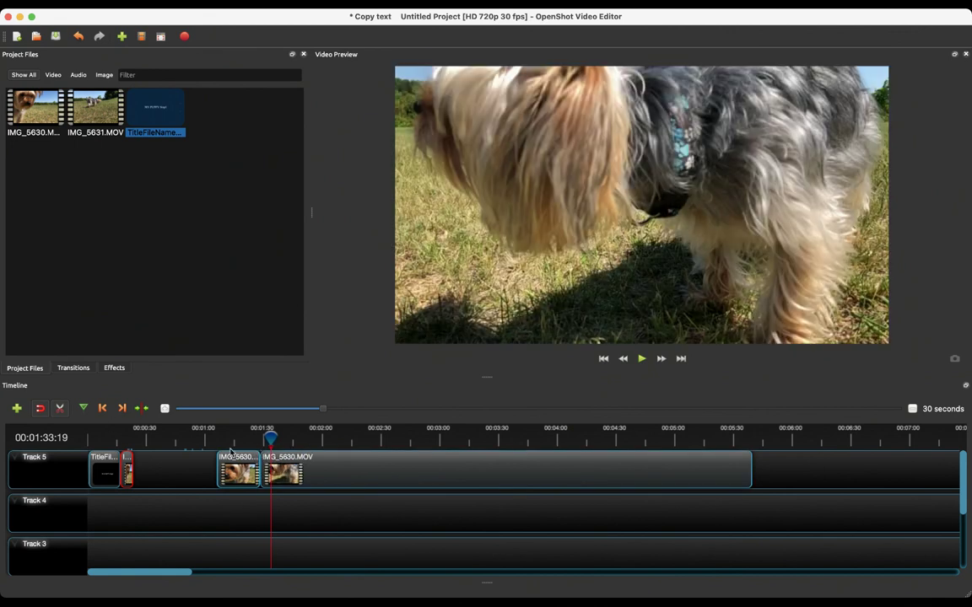
pyautogui.click(331, 464)
pyautogui.click(61, 409)
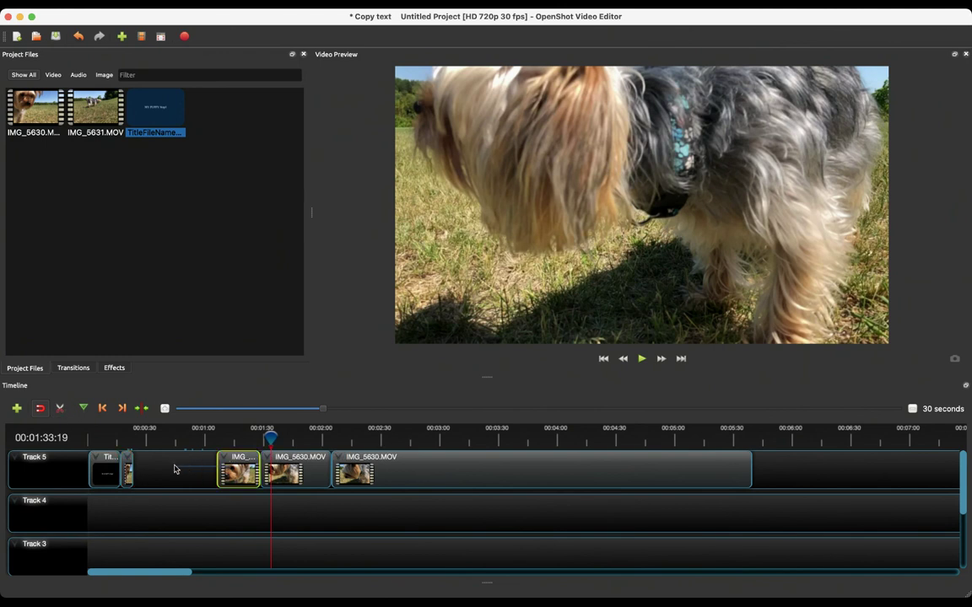
pyautogui.click(239, 469)
# - Push the later dog pieces further right on Track 5 to open working space
pyautogui.moveTo(296, 475)
pyautogui.mouseDown()
pyautogui.moveTo(361, 475)
pyautogui.moveTo(298, 475)
pyautogui.mouseUp()
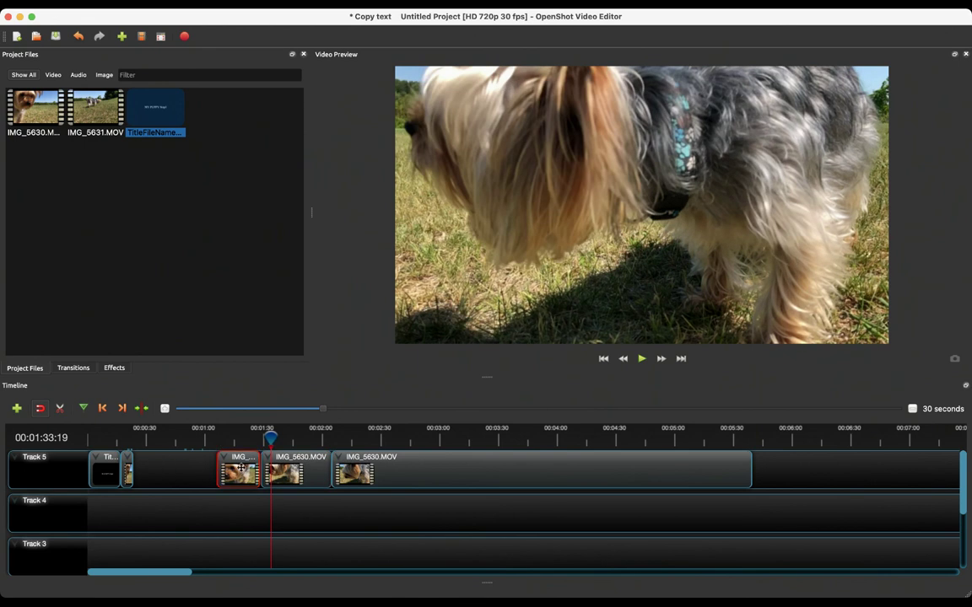
pyautogui.moveTo(405, 472); pyautogui.dragTo(581, 471)
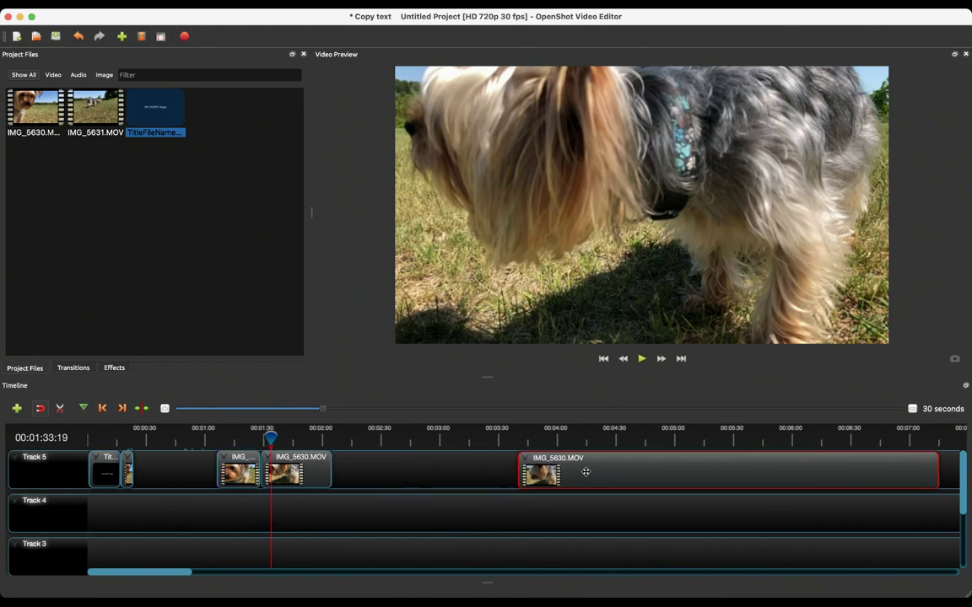
pyautogui.moveTo(329, 472); pyautogui.dragTo(460, 472)
pyautogui.click(251, 464)
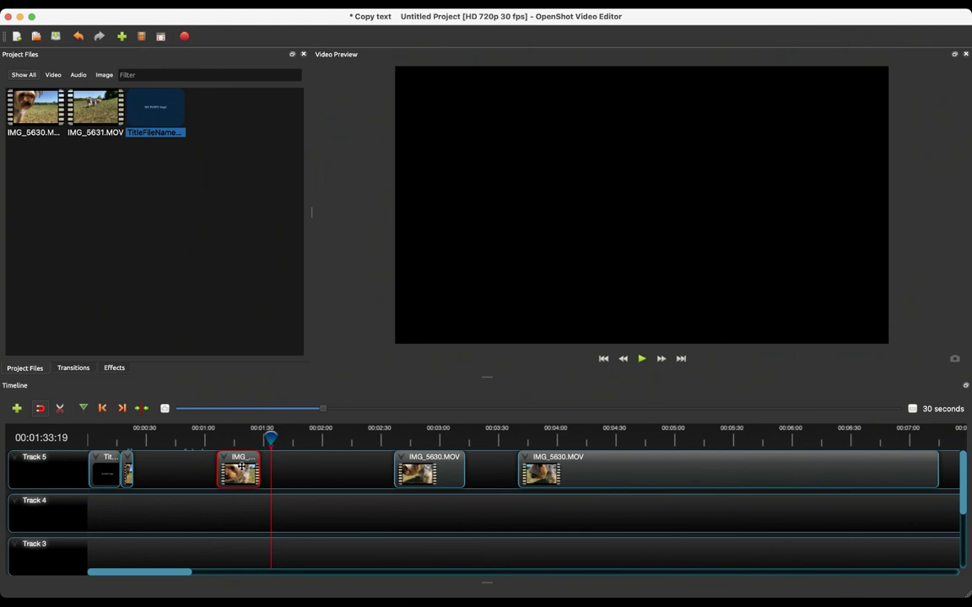
# - Move the middle piece next to the title and pull the long piece in after the short one
pyautogui.moveTo(434, 468); pyautogui.dragTo(178, 455)
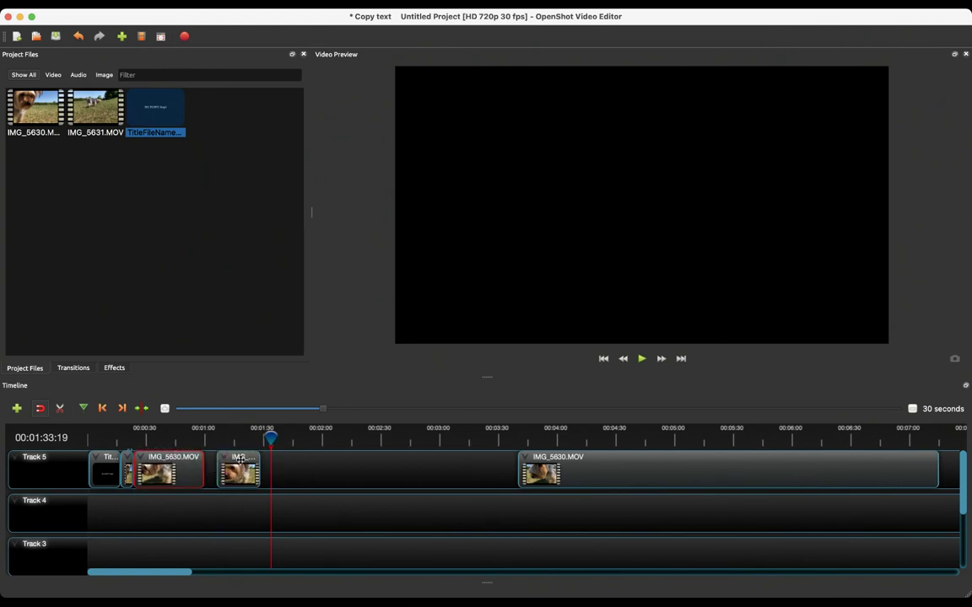
pyautogui.moveTo(593, 464); pyautogui.dragTo(371, 459)
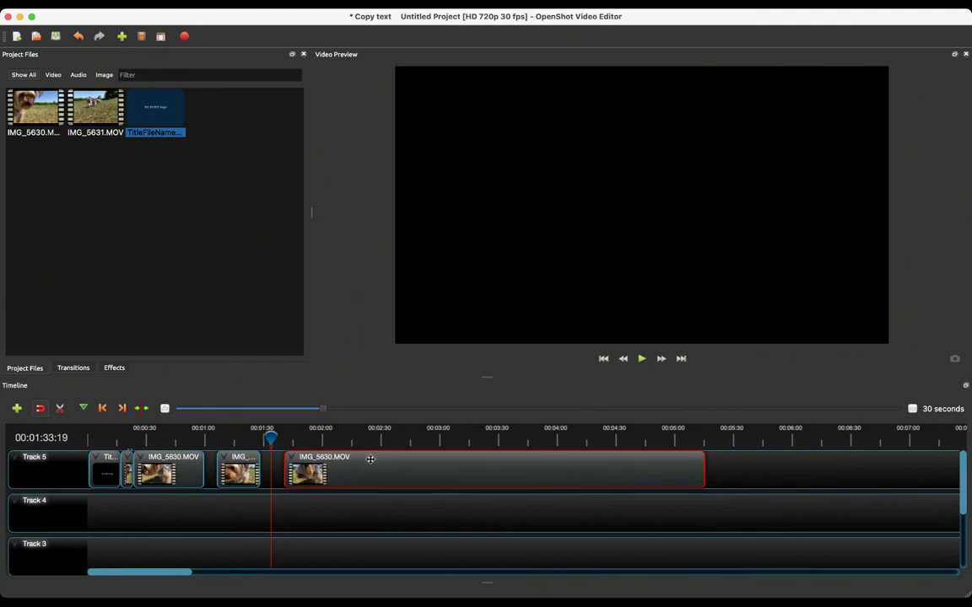
pyautogui.keyDown('ctrl'); pyautogui.click(243, 469); pyautogui.keyUp('ctrl')
pyautogui.click(241, 472)
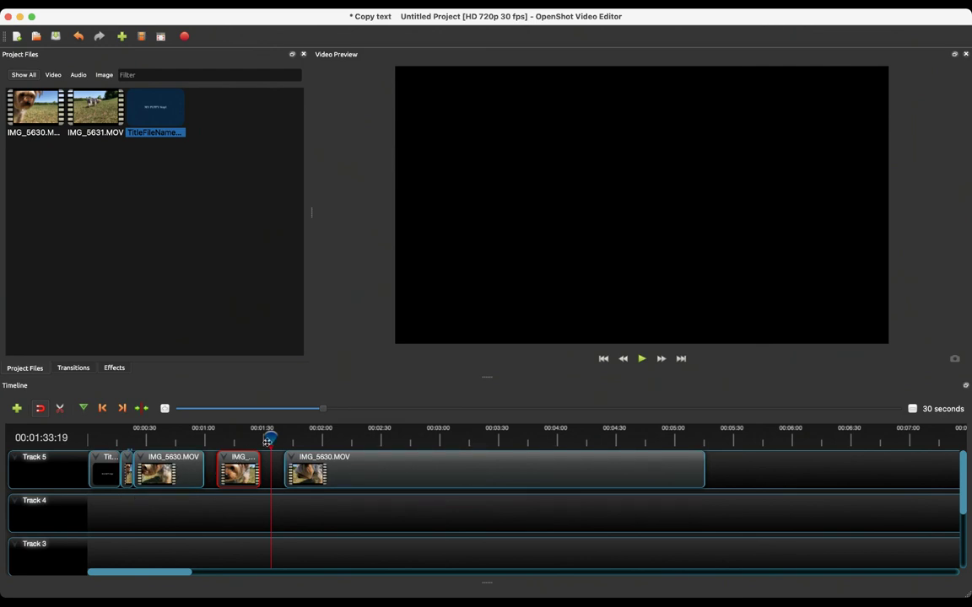
# - Rewind the playhead to roughly 00:00:50, ahead of the rearranged IMG_5630.MOV pieces
pyautogui.moveTo(271, 438); pyautogui.dragTo(186, 439)
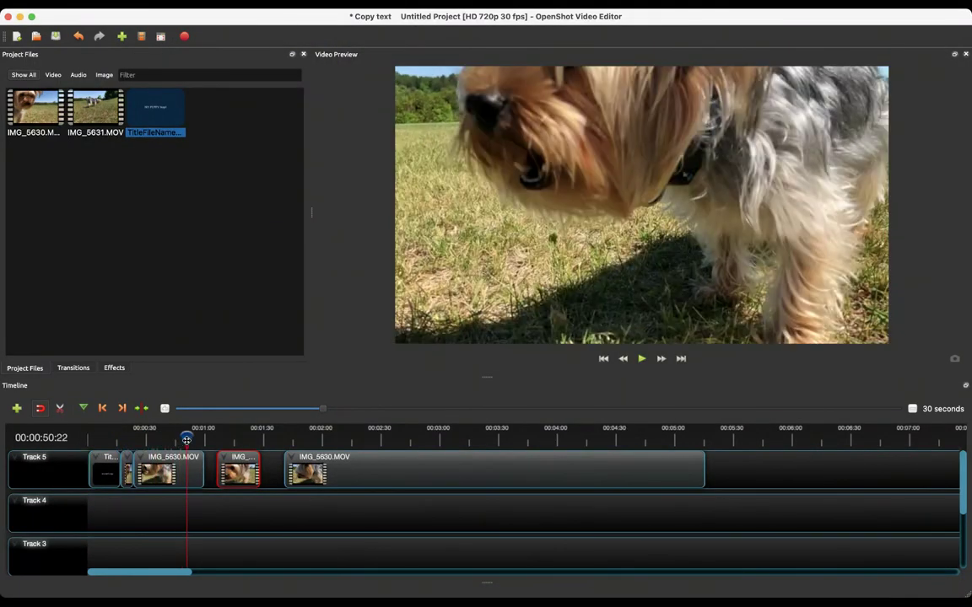